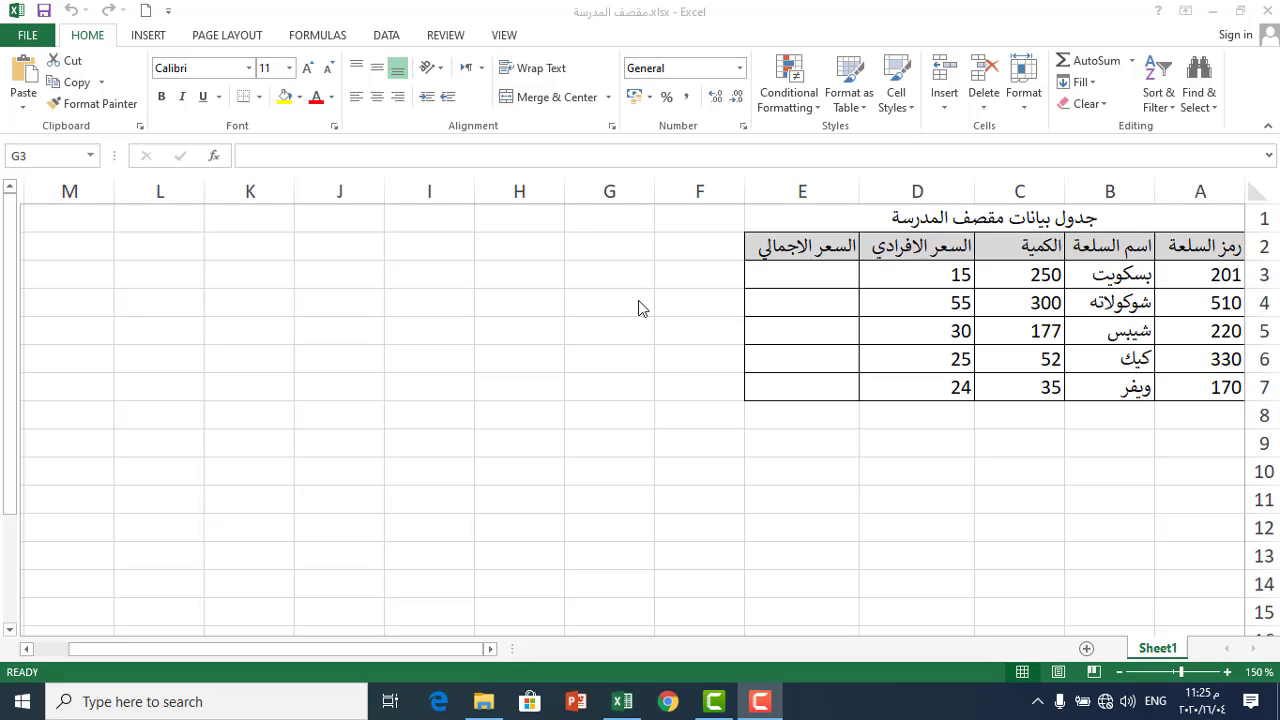
# Step: Review the canteen table's first product row, including its code, quantity, unit price and total price cells
pyautogui.click(632, 280)
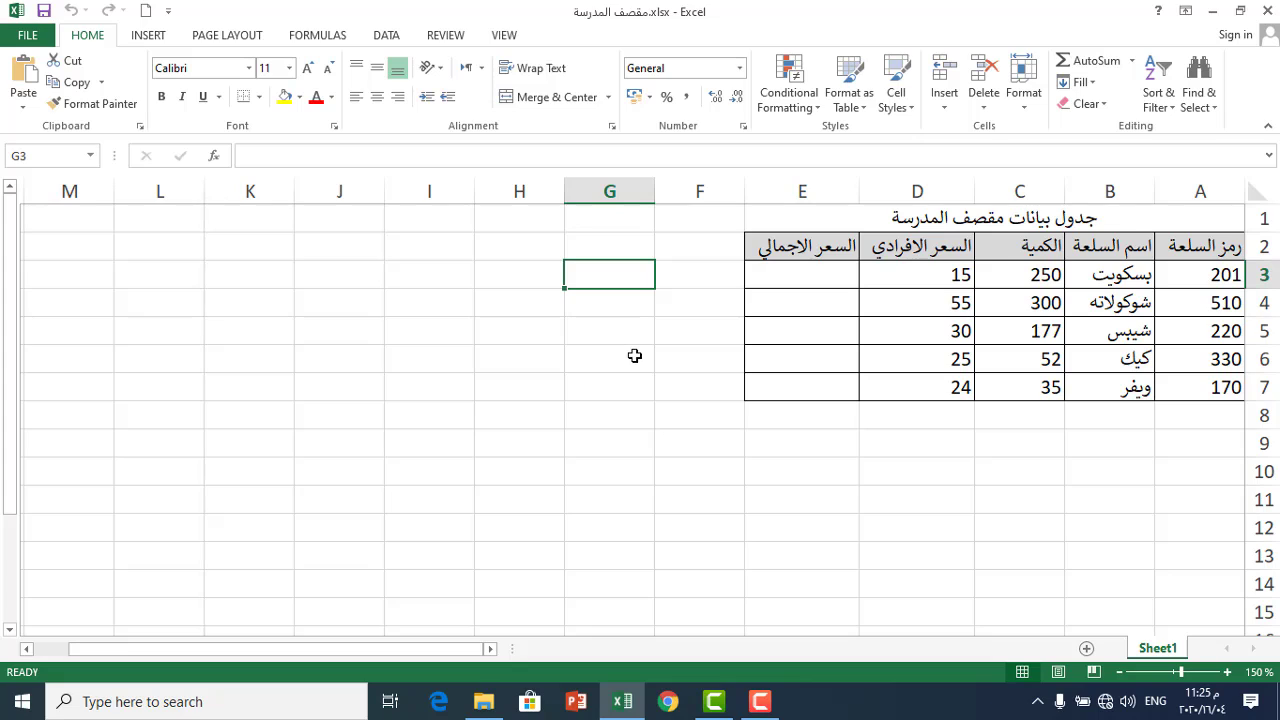
pyautogui.click(945, 278)
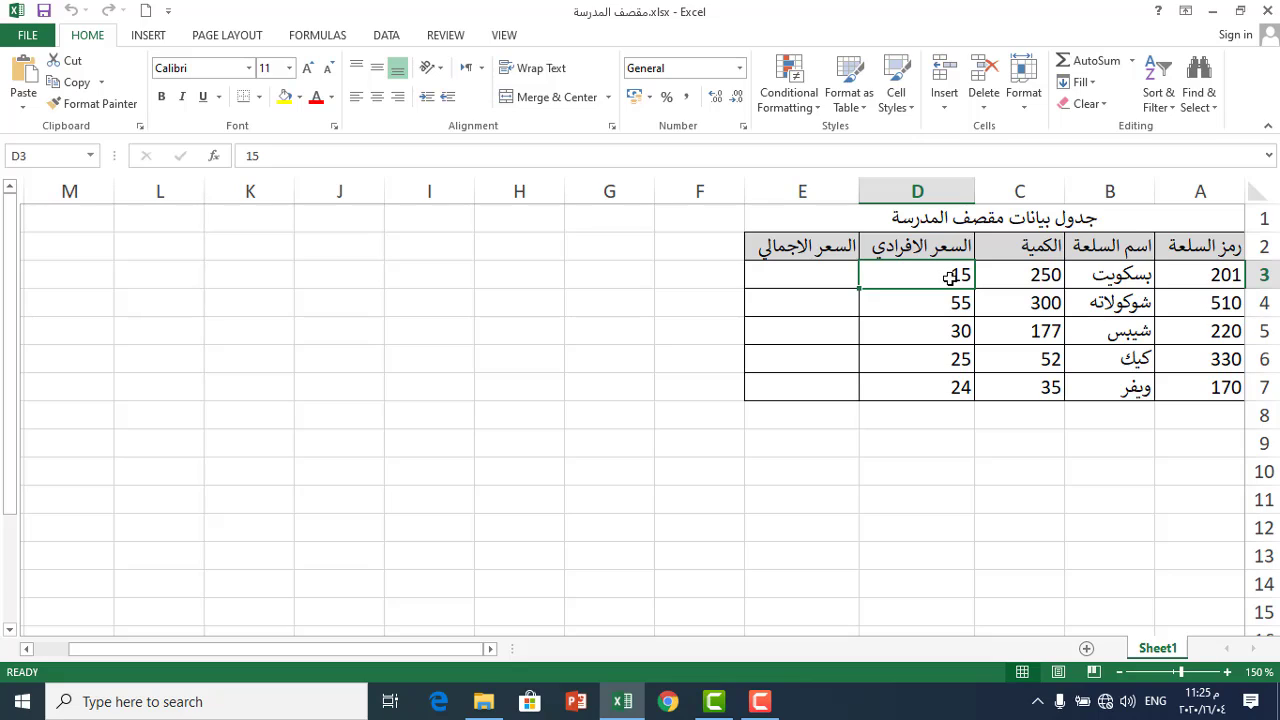
pyautogui.click(522, 306)
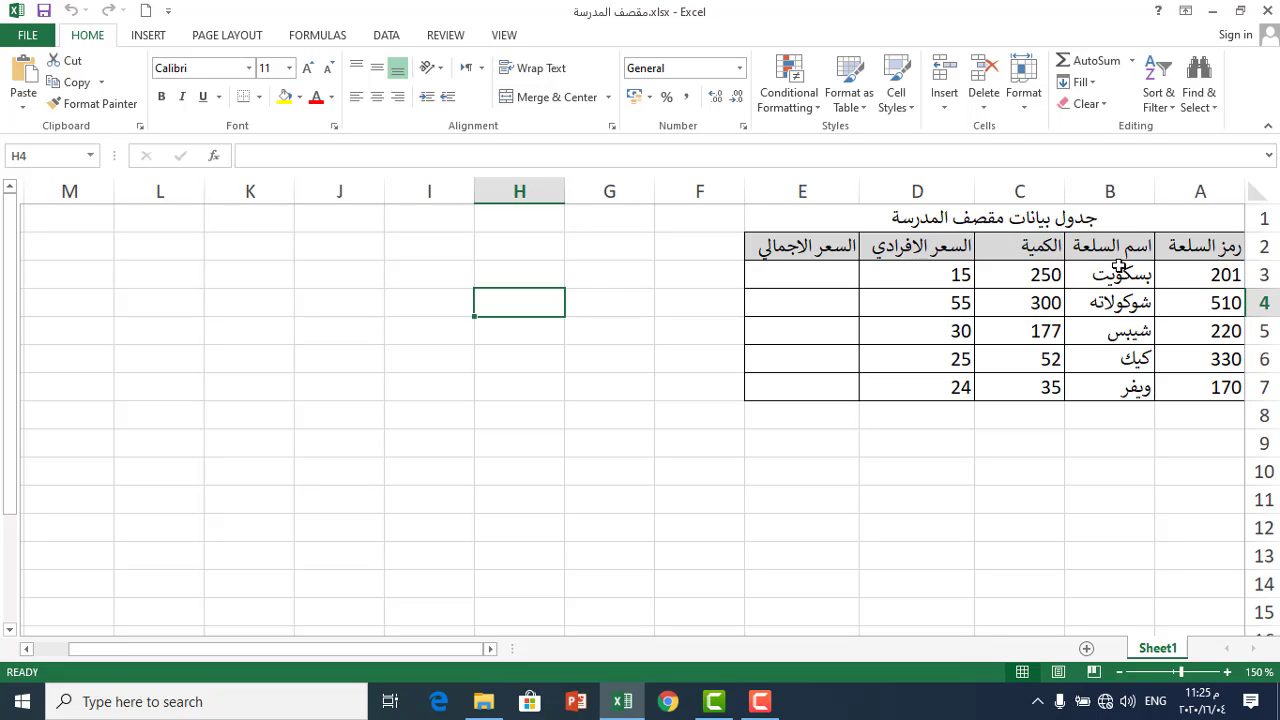
pyautogui.click(1192, 277)
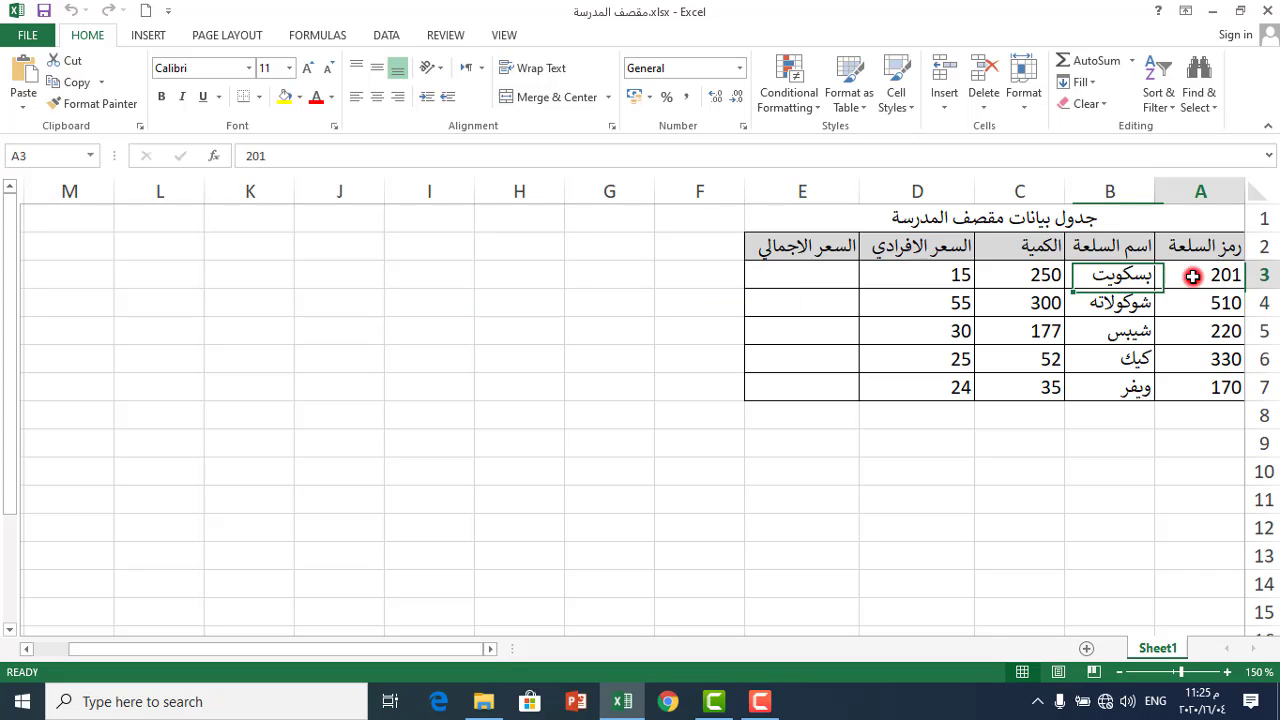
pyautogui.click(821, 275)
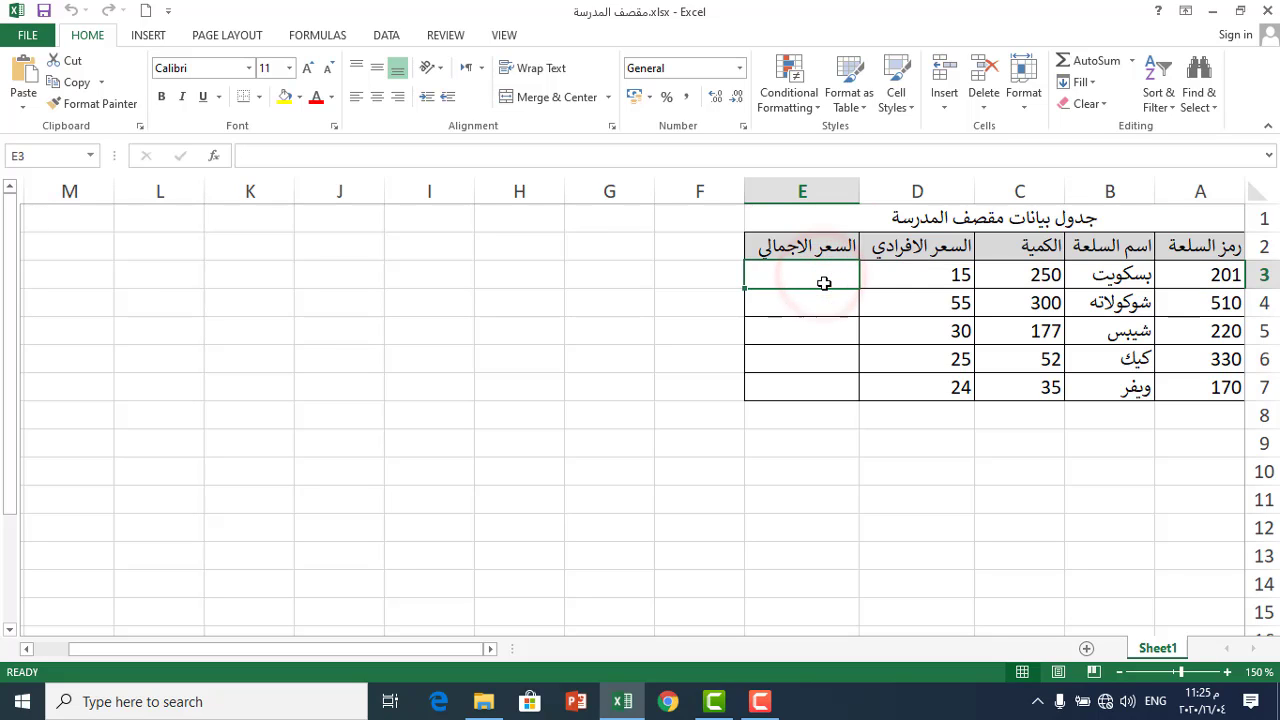
pyautogui.click(932, 273)
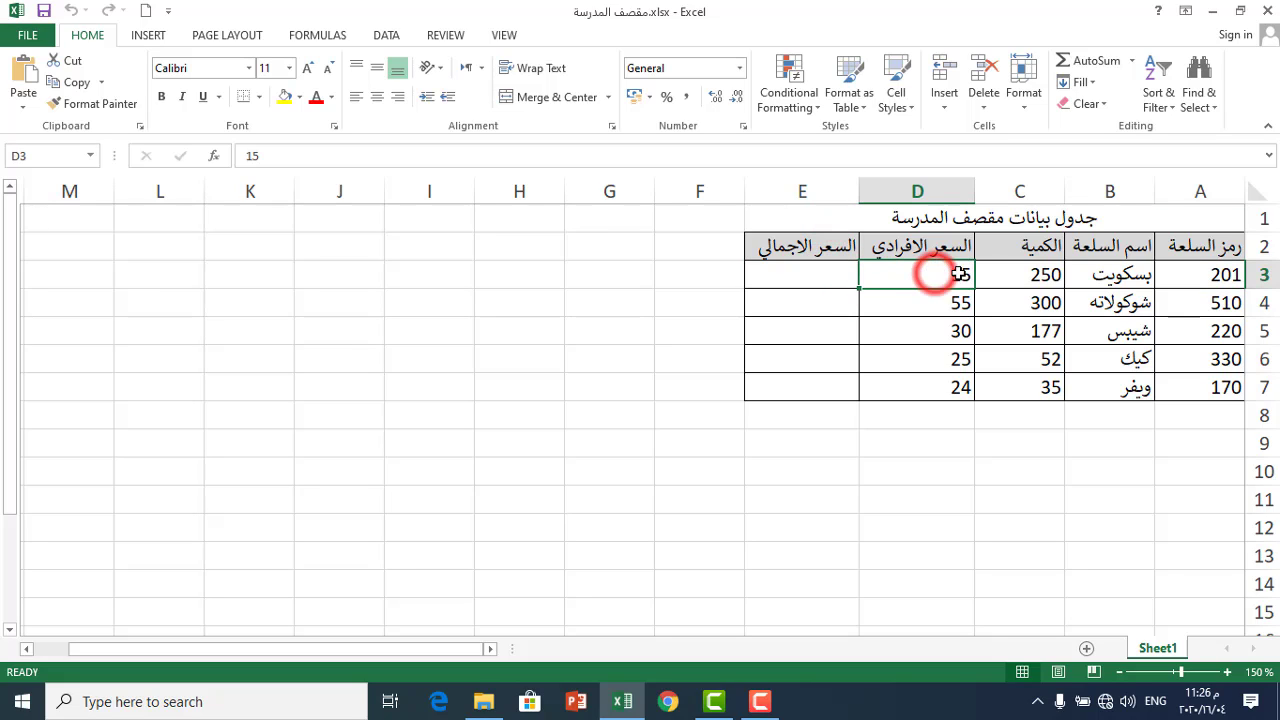
pyautogui.click(1018, 274)
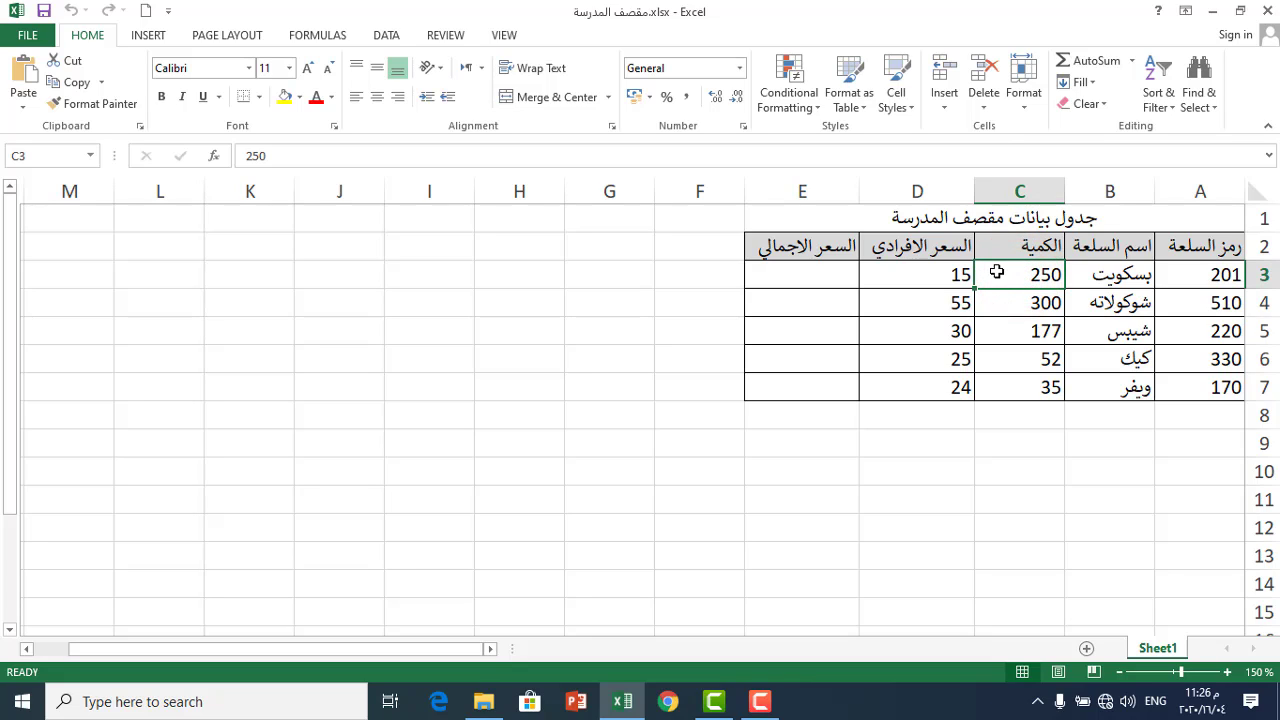
# Step: Enter the formula =C3*D3 in E3 to calculate the first product's total price, and check it
pyautogui.click(803, 276)
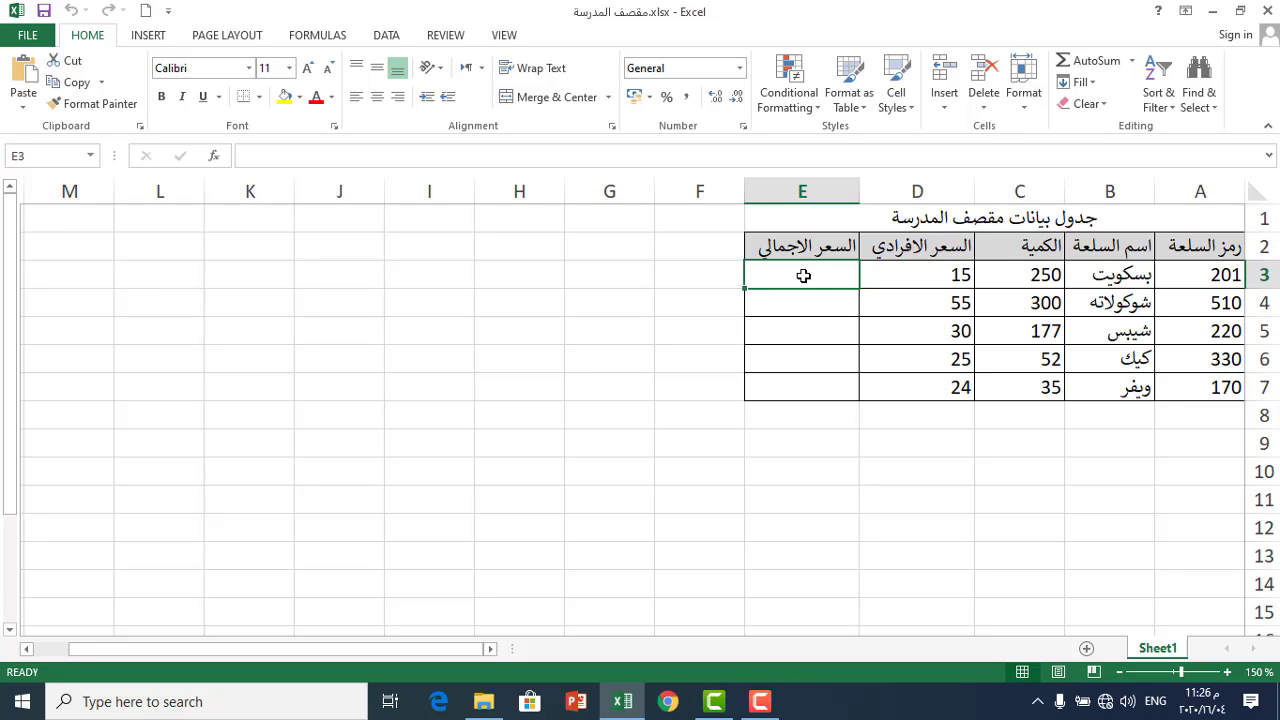
pyautogui.doubleClick(803, 276)
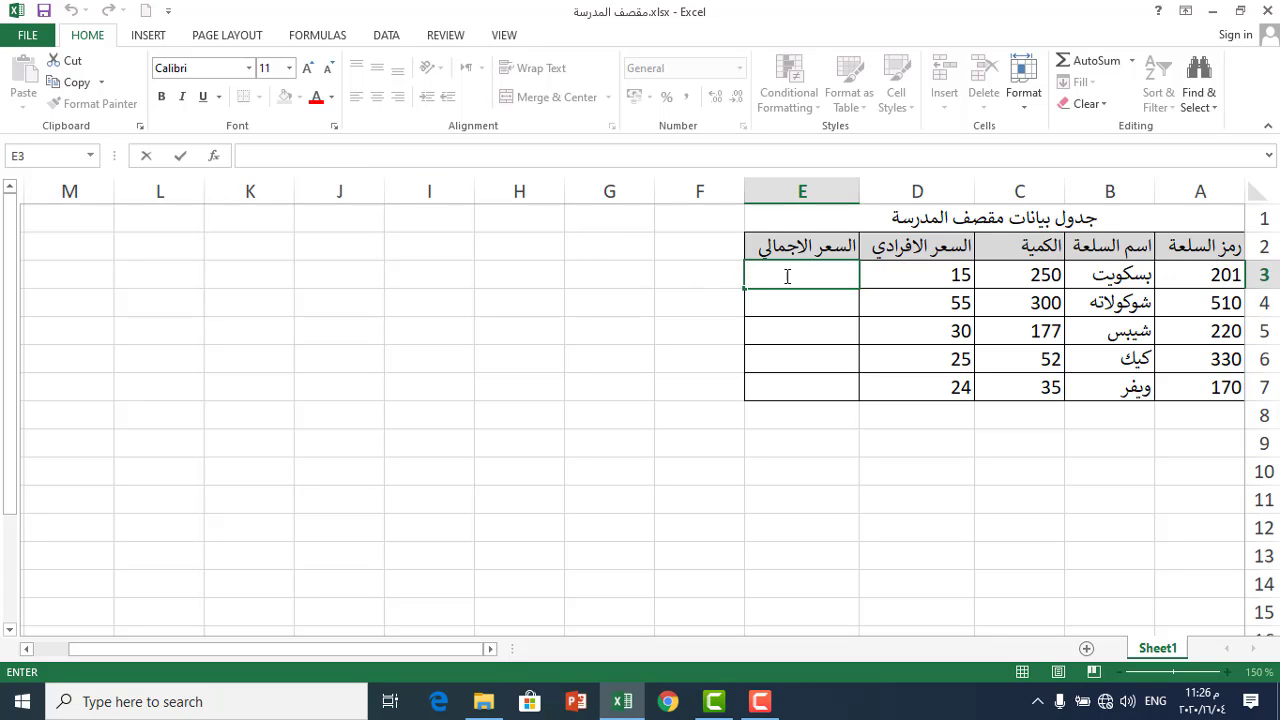
pyautogui.write('=')
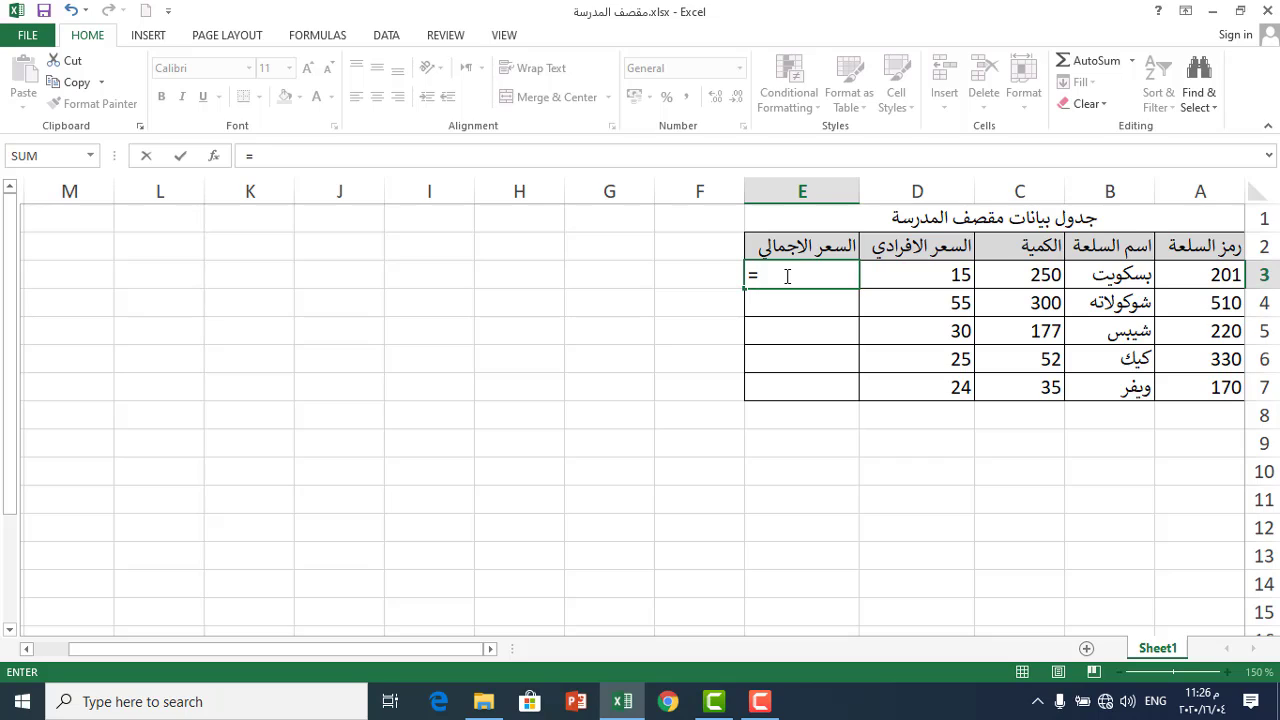
pyautogui.click(1040, 276)
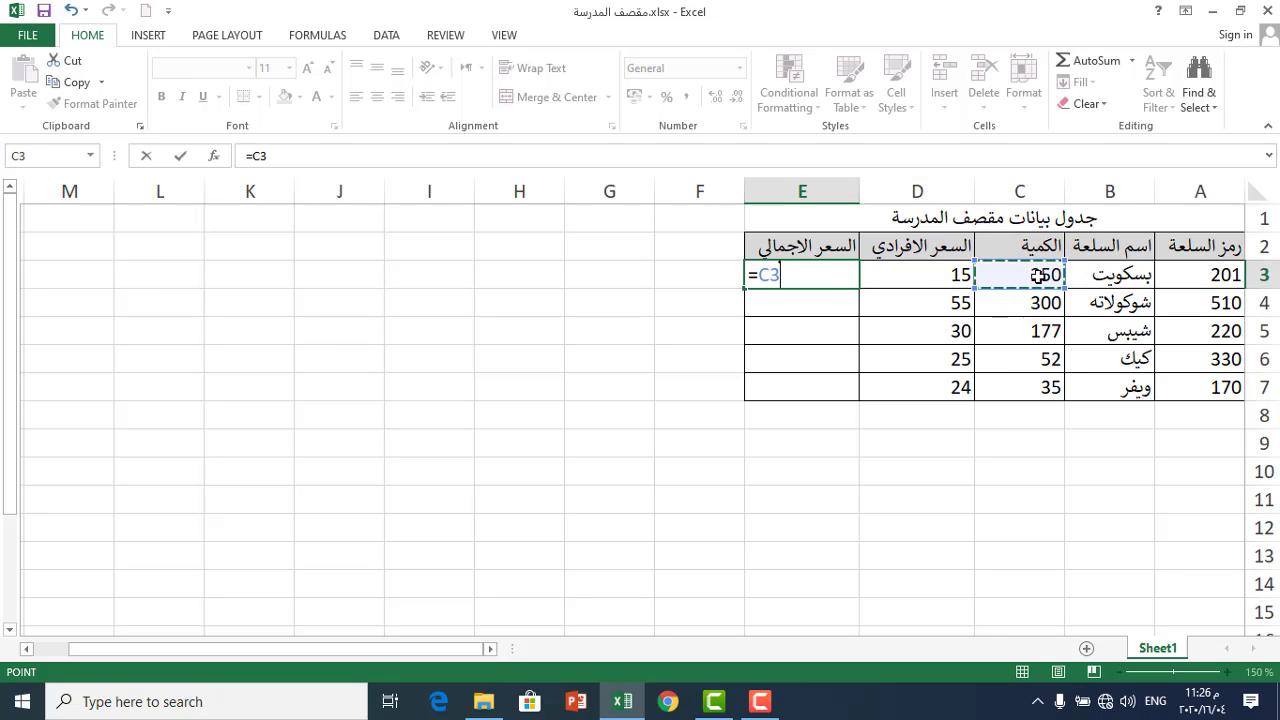
pyautogui.write('*')
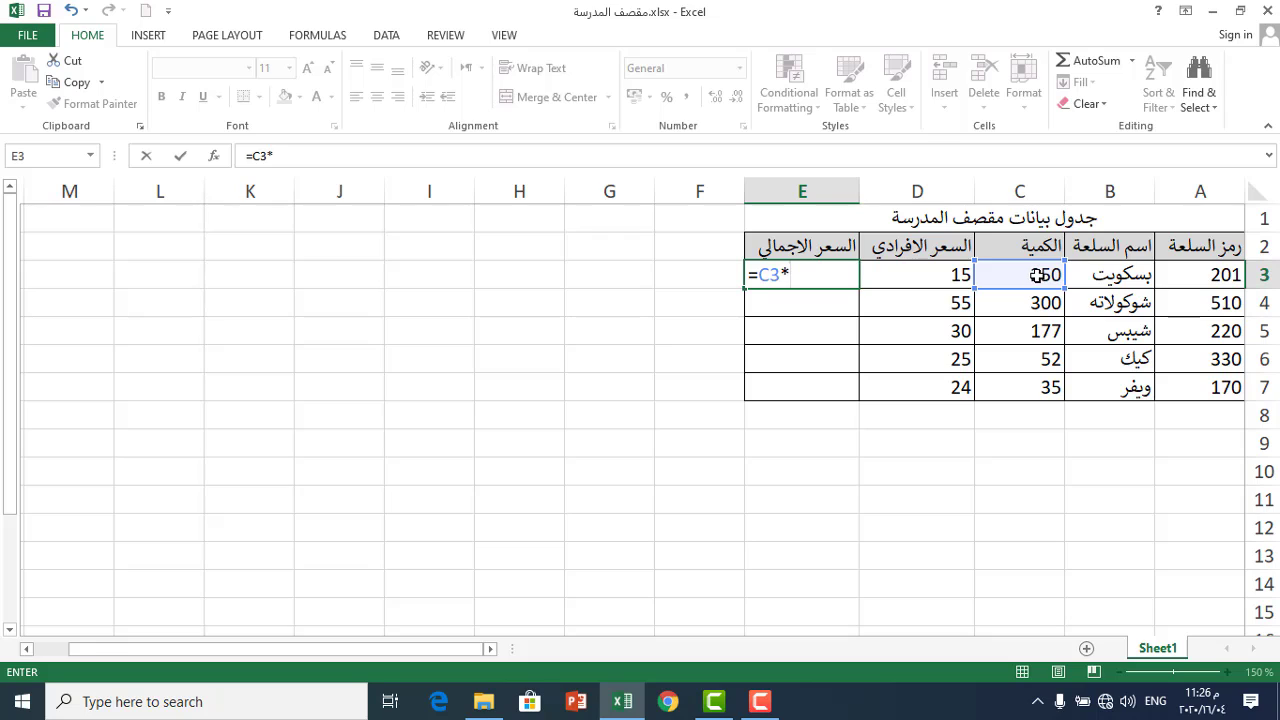
pyautogui.click(945, 271)
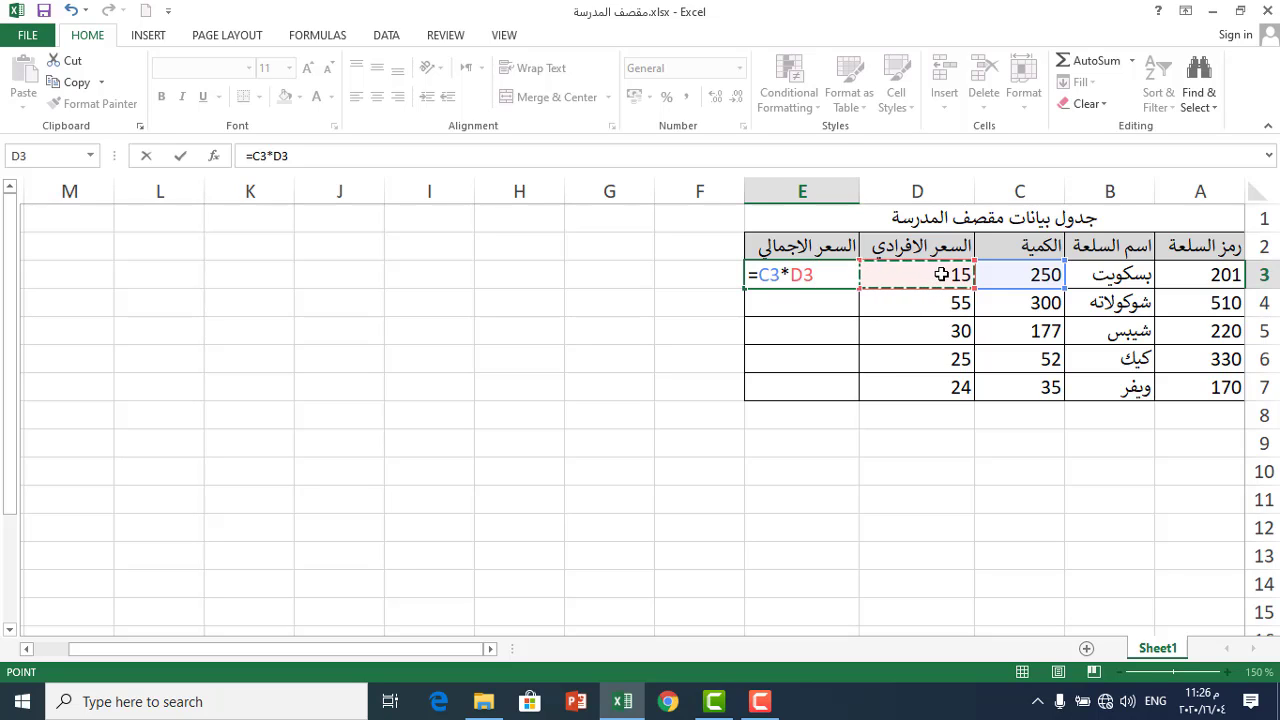
pyautogui.press('Return')
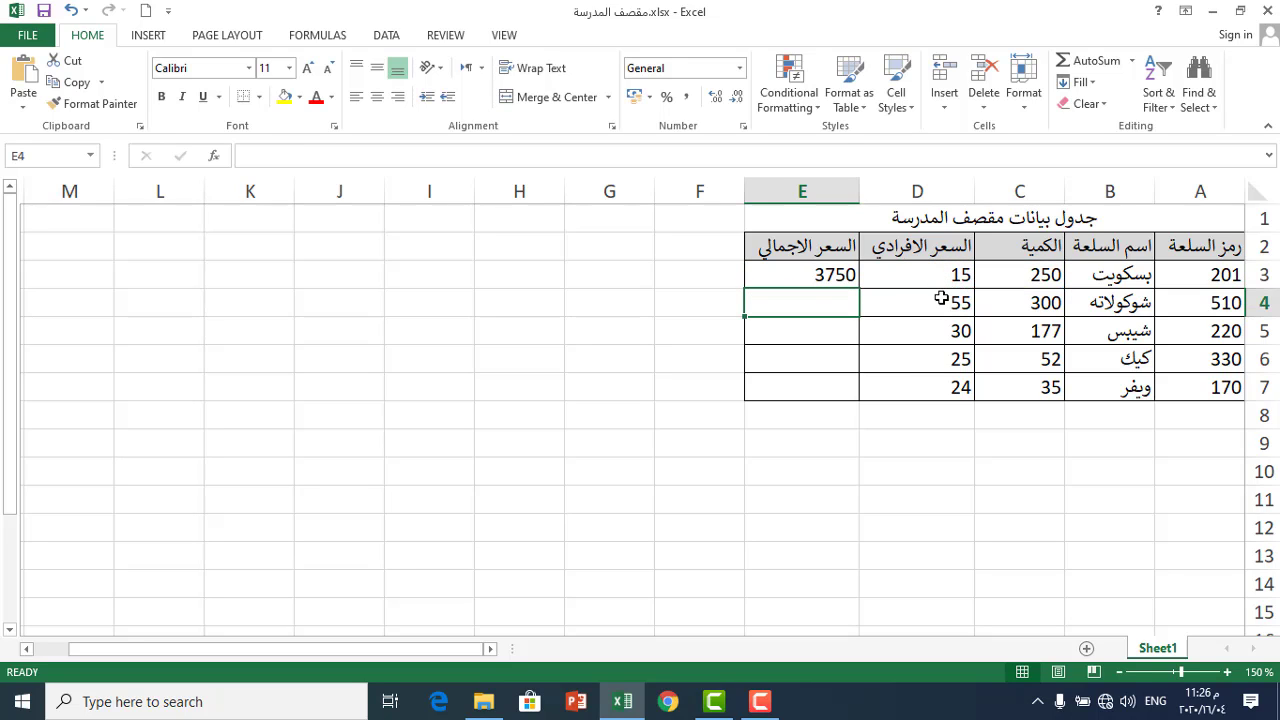
pyautogui.click(804, 272)
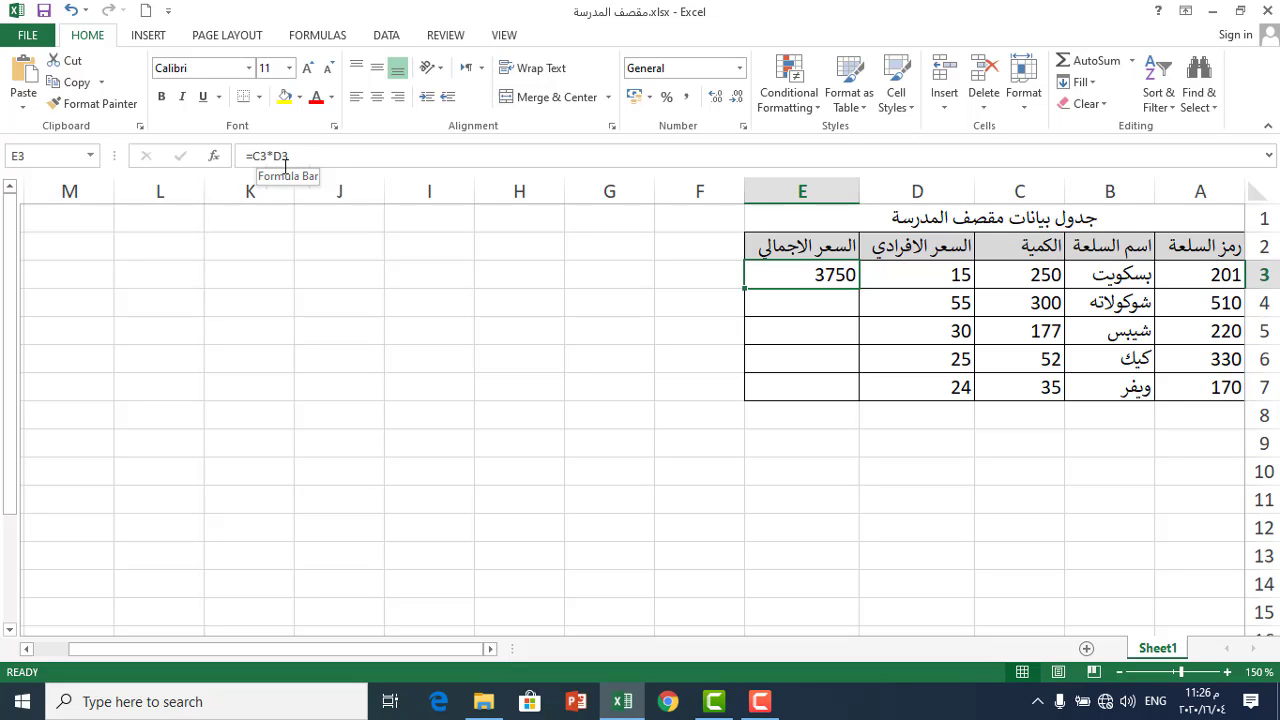
pyautogui.click(774, 274)
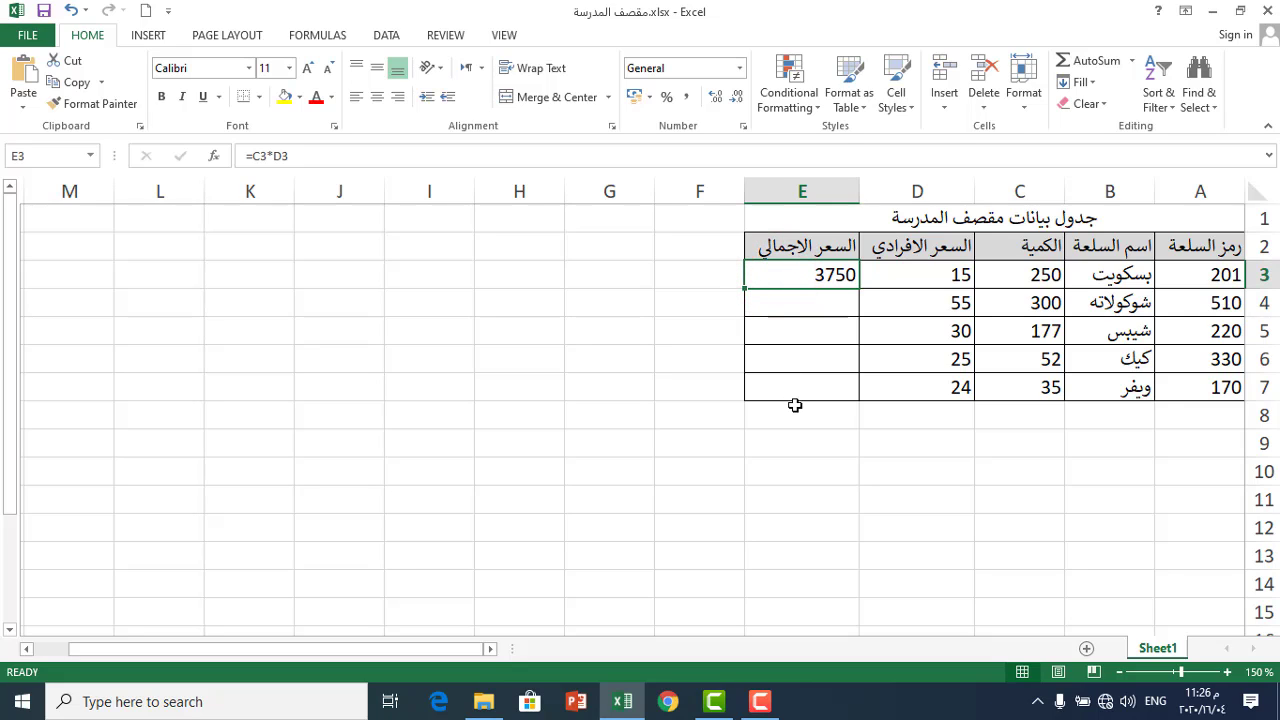
pyautogui.rightClick(788, 277)
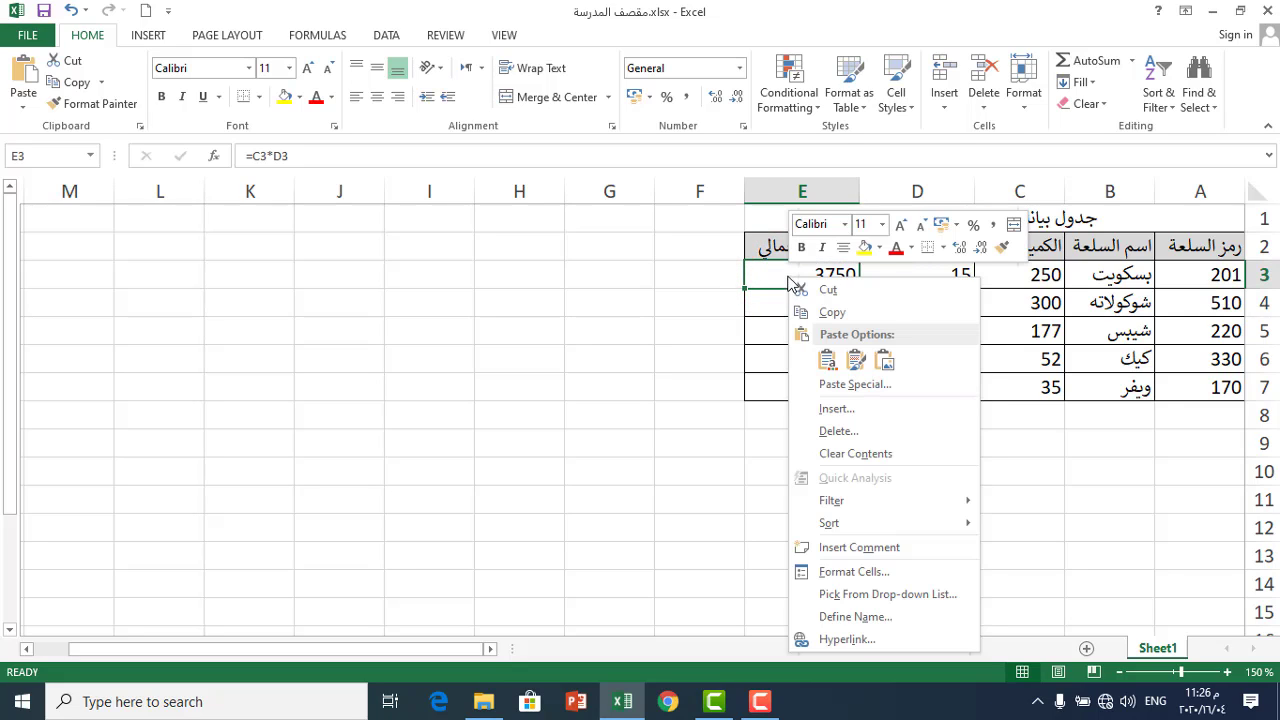
pyautogui.click(776, 276)
pyautogui.click(692, 280)
pyautogui.click(778, 278)
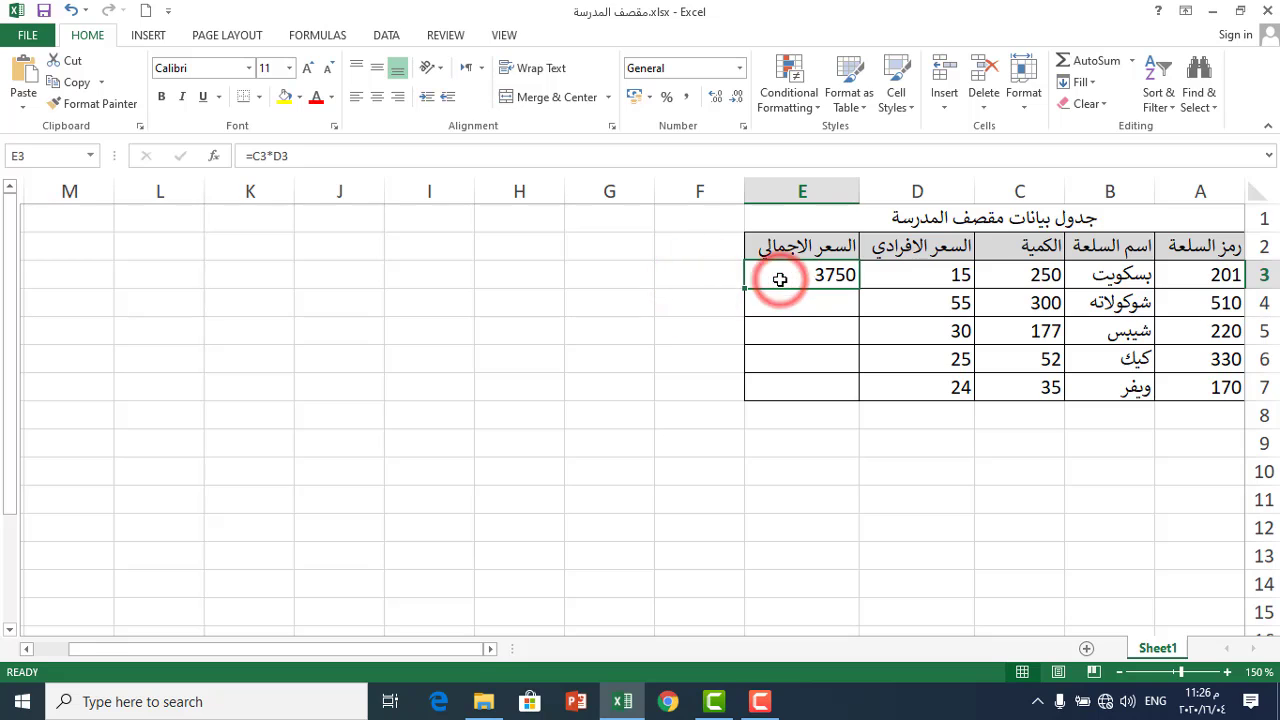
# Step: Copy the total price formula from E3, paste it into E4 and end copy mode
pyautogui.rightClick(781, 280)
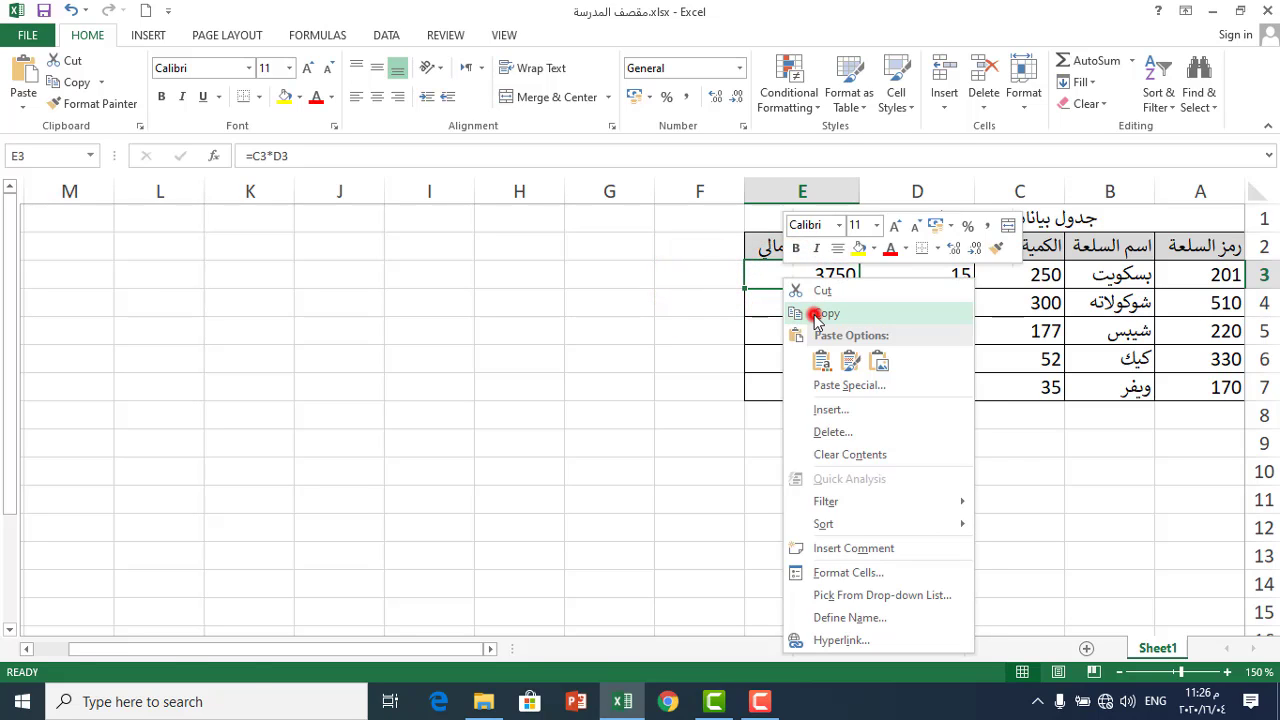
pyautogui.click(815, 316)
pyautogui.click(779, 303)
pyautogui.rightClick(782, 305)
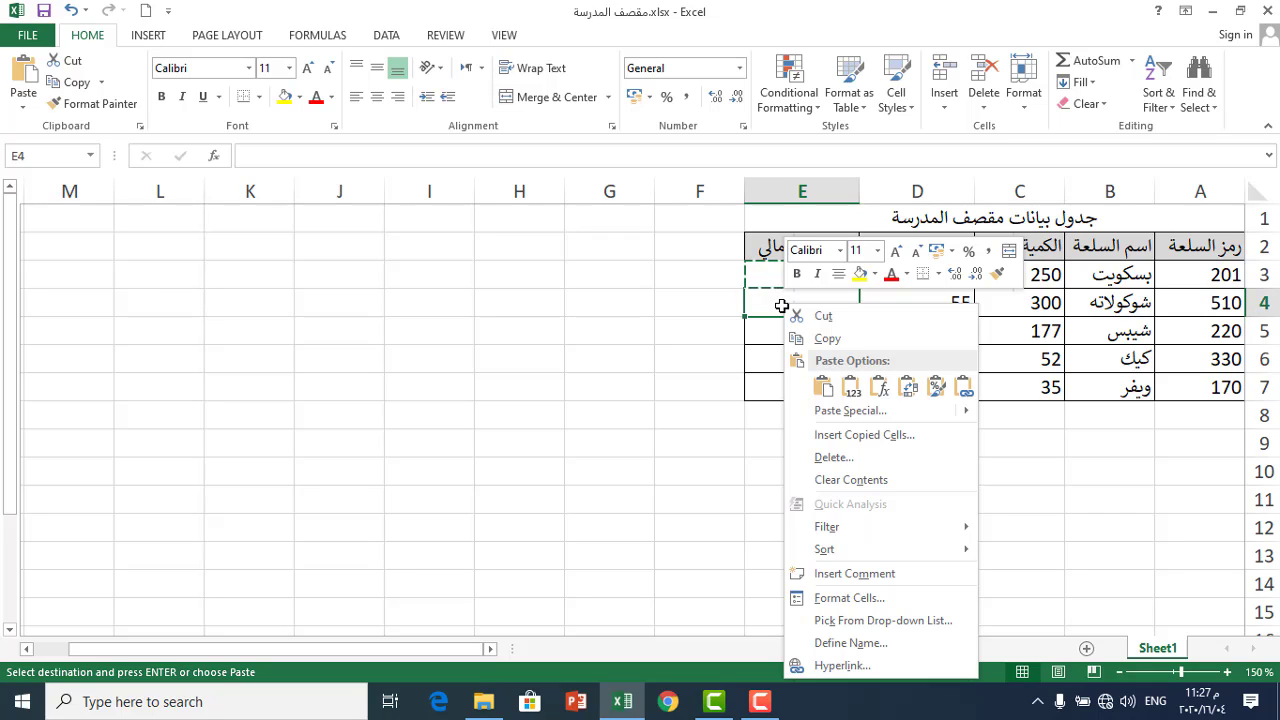
pyautogui.click(823, 386)
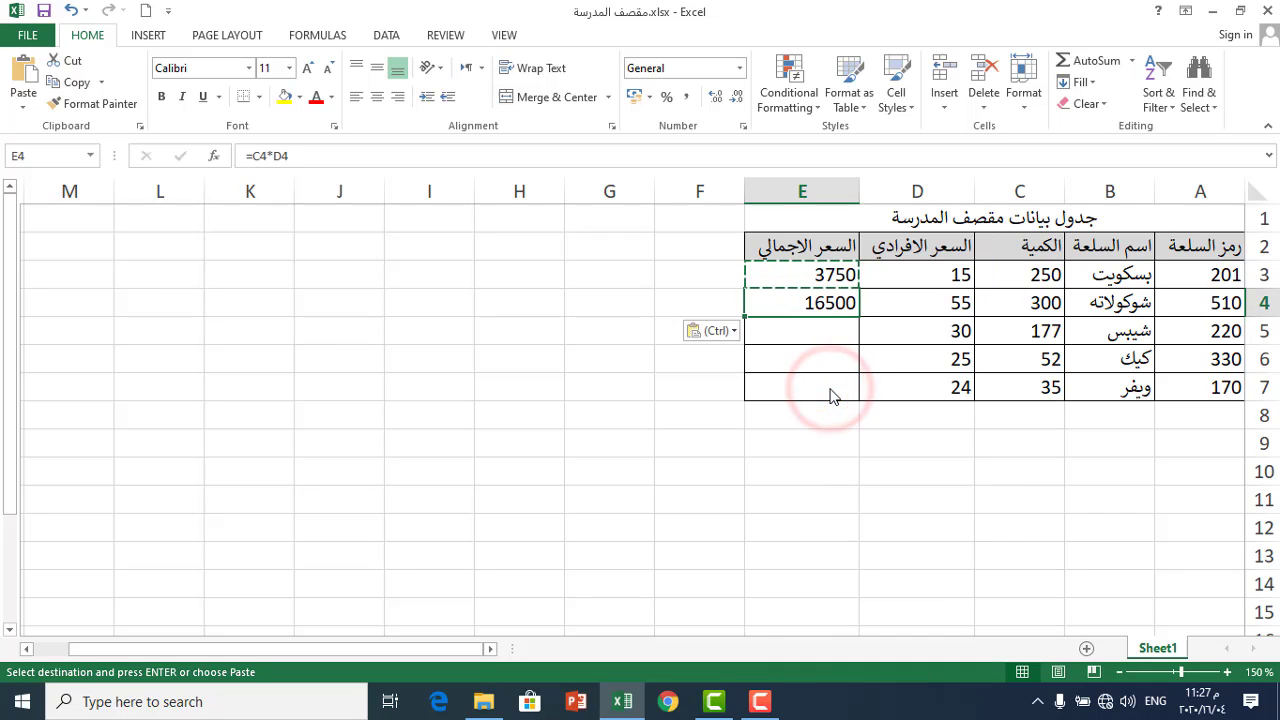
pyautogui.click(807, 307)
pyautogui.press('Escape')
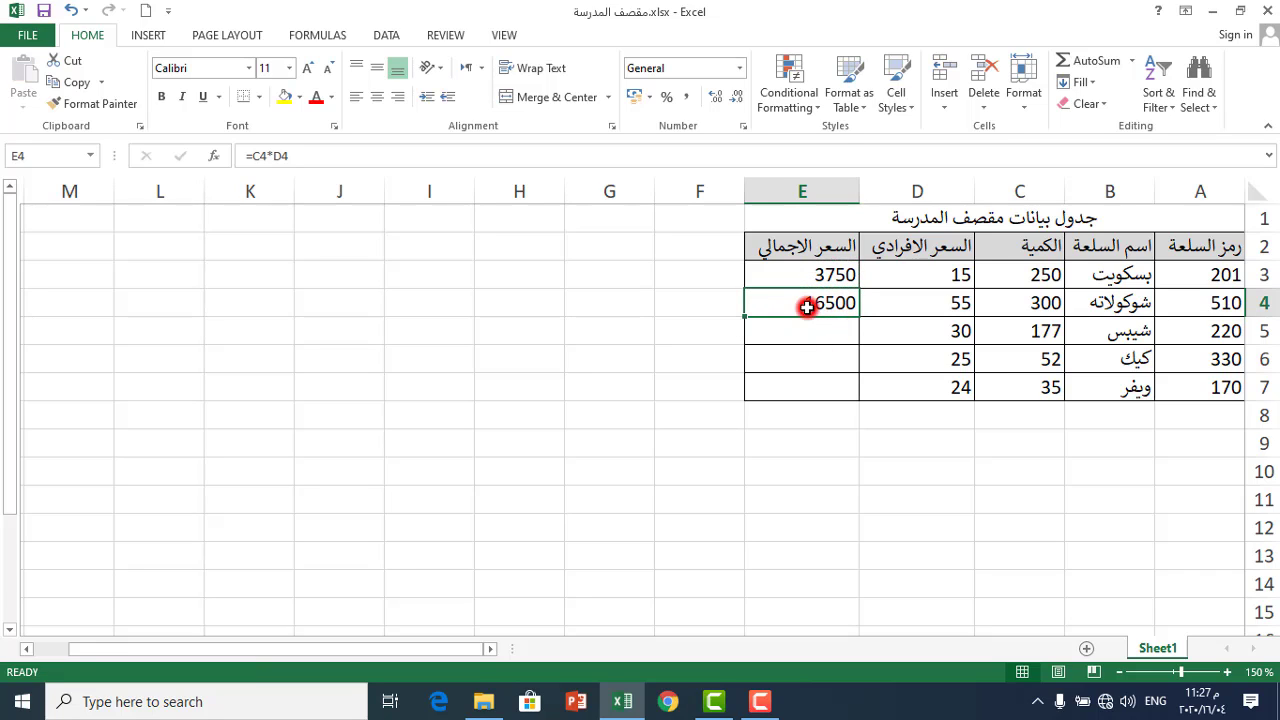
# Step: Compare the cell references in the total price formulas of E3 and E4
pyautogui.click(807, 307)
pyautogui.click(806, 307)
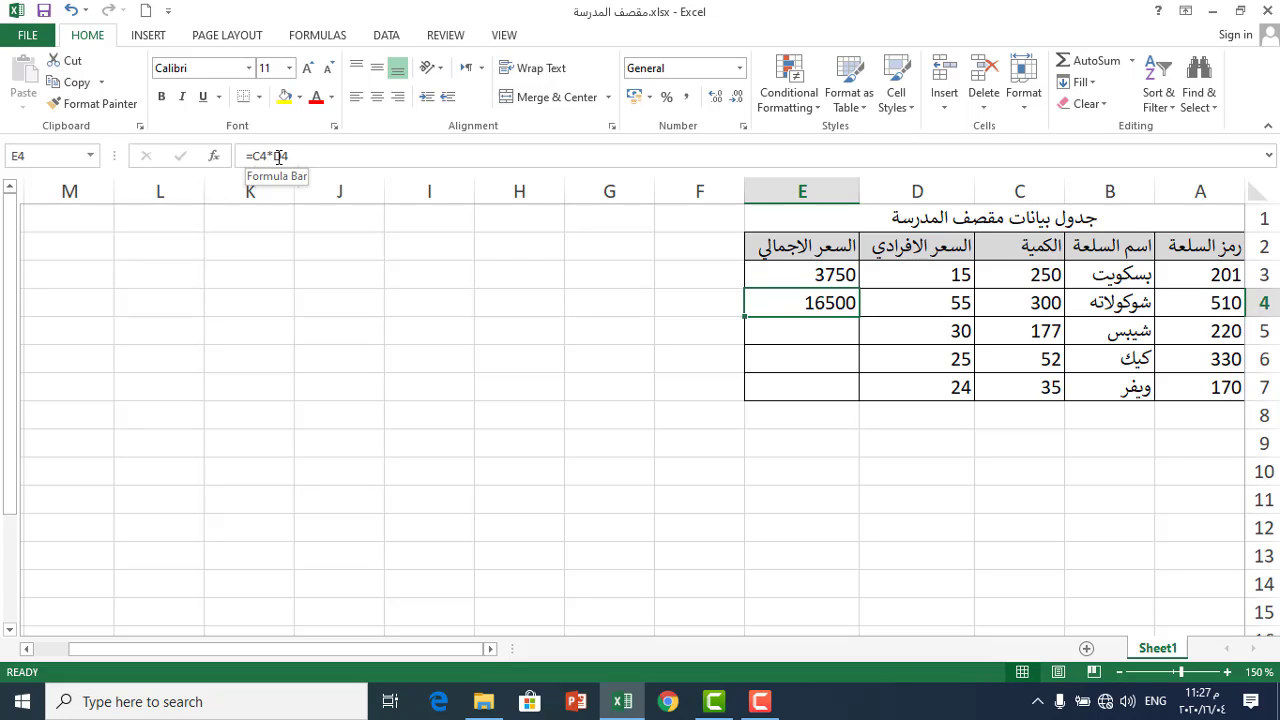
pyautogui.click(829, 274)
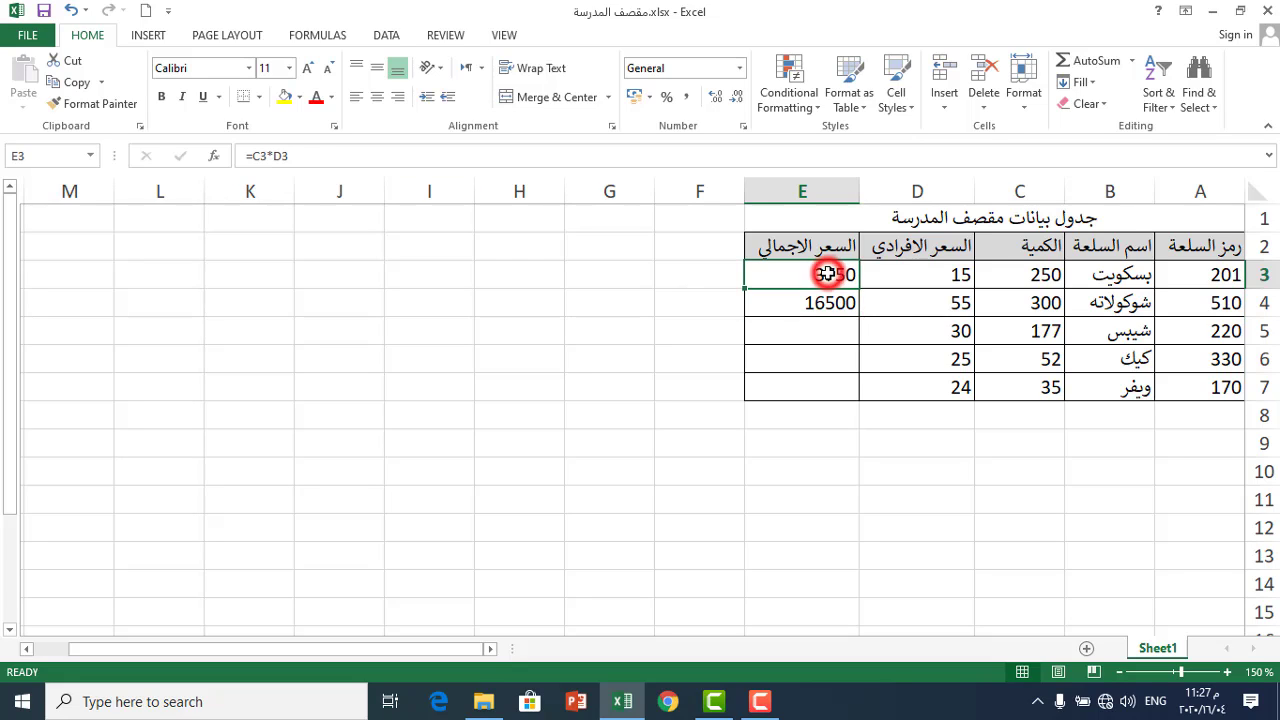
pyautogui.click(781, 308)
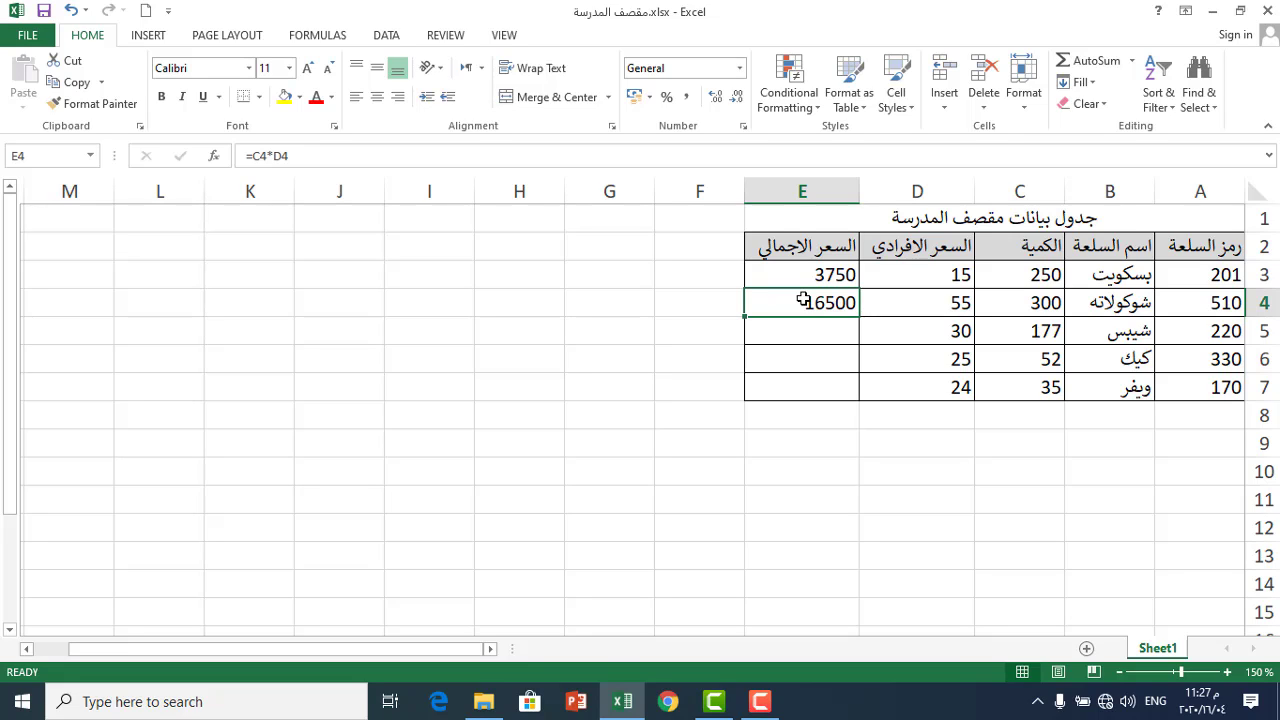
pyautogui.click(792, 275)
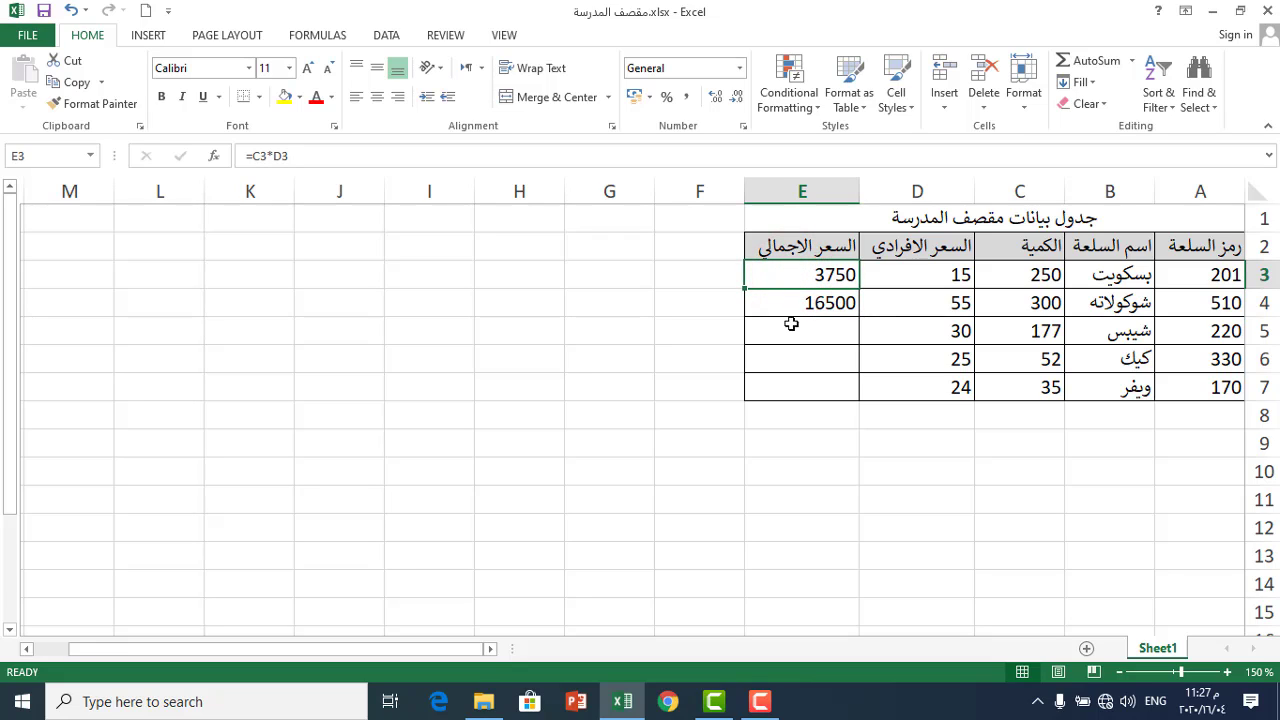
# Step: Clear the formula in E4 and fill the total price formula from E3 down through E7
pyautogui.click(773, 302)
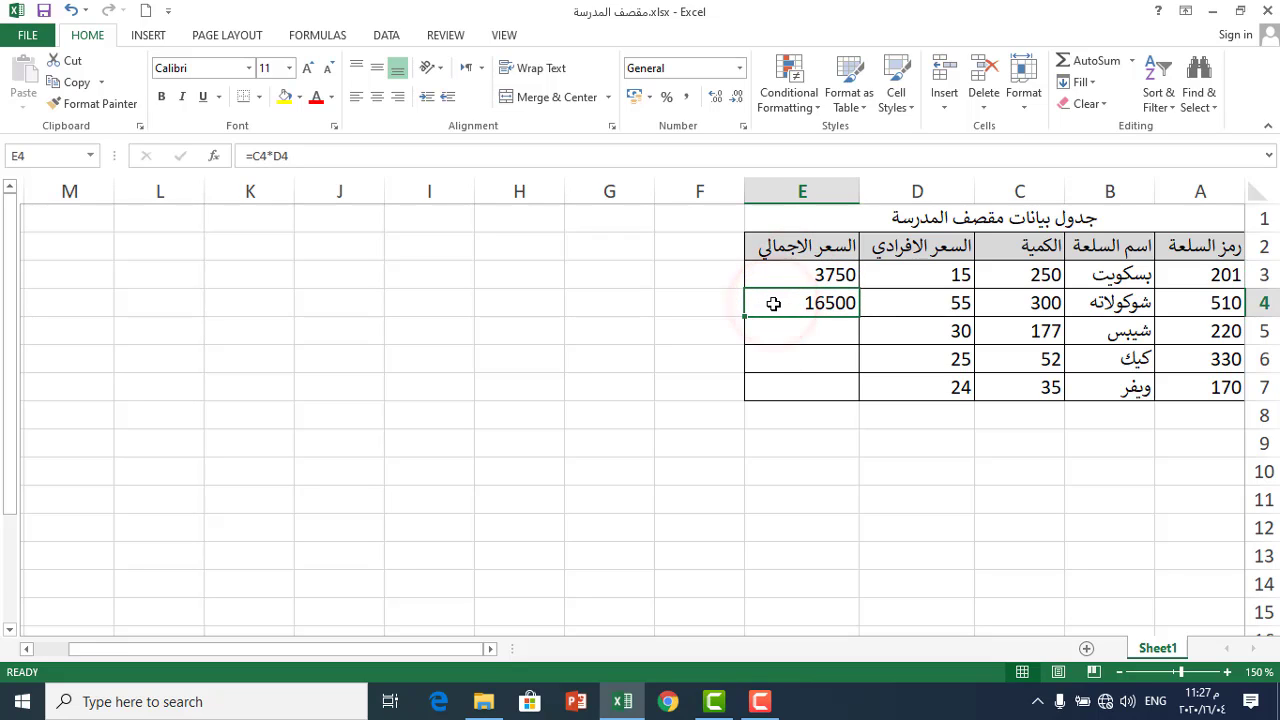
pyautogui.press('Delete')
pyautogui.click(772, 277)
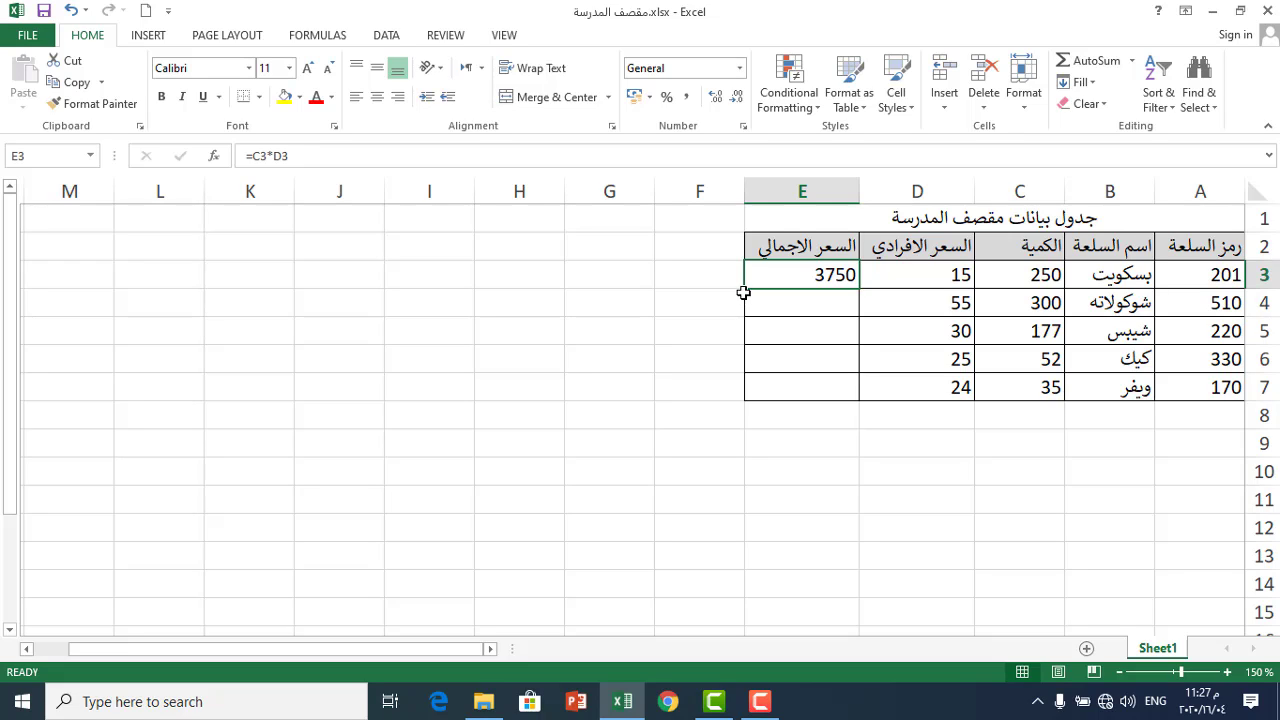
pyautogui.moveTo(744, 289); pyautogui.dragTo(748, 402)
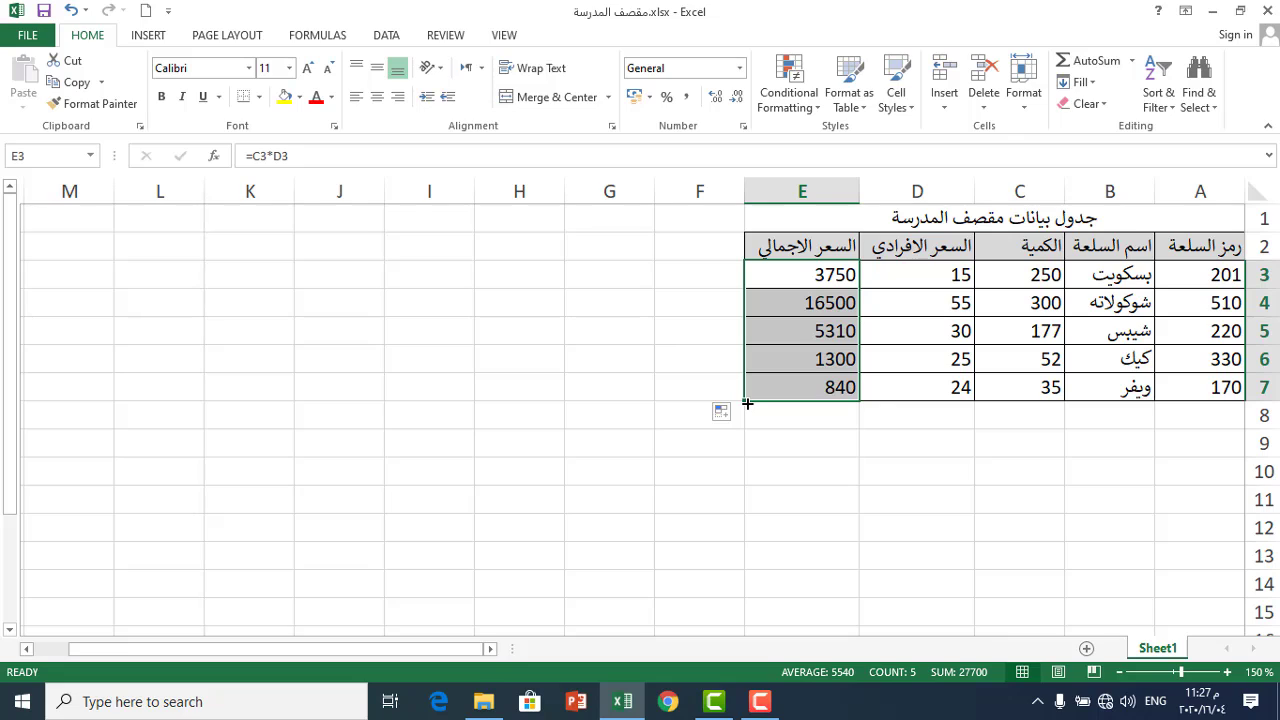